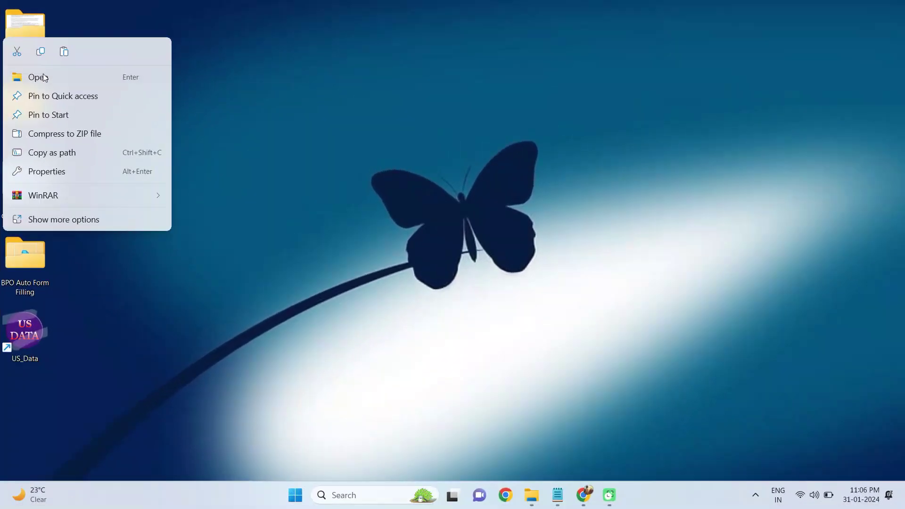
pyautogui.press('Return')
pyautogui.click(858, 9)
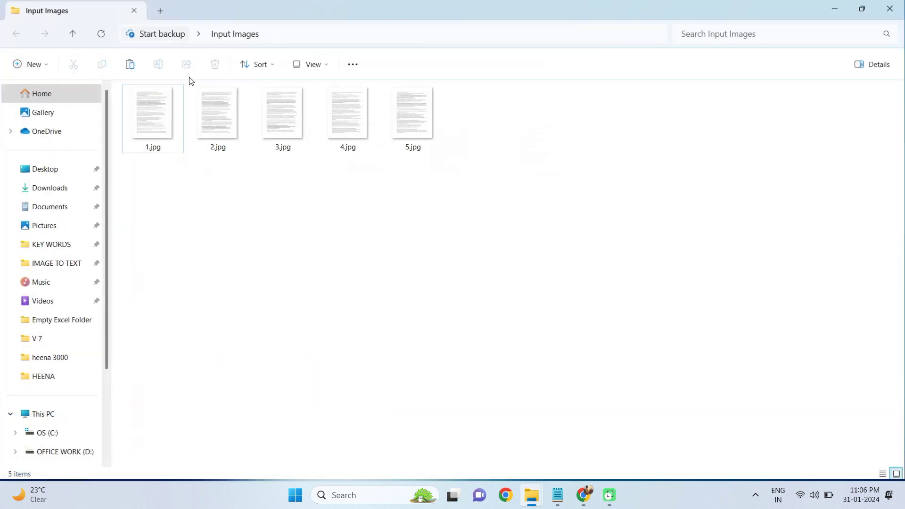
pyautogui.click(161, 117)
pyautogui.rightClick(161, 117)
pyautogui.press('Escape')
pyautogui.press('Return')
pyautogui.scroll(2, 328, 226)
pyautogui.scroll(-4, 317, 357)
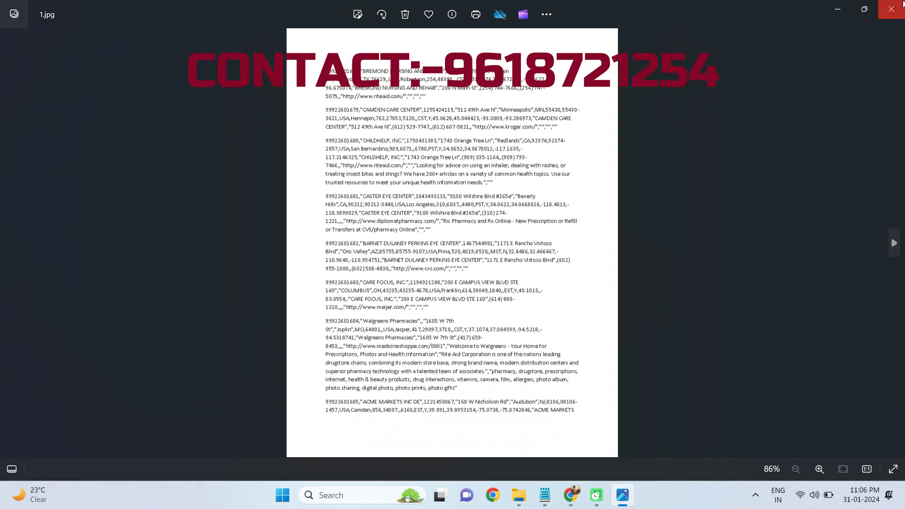
pyautogui.hotkey('alt', 'F4')
pyautogui.press('super+d')
pyautogui.rightClick(18, 106)
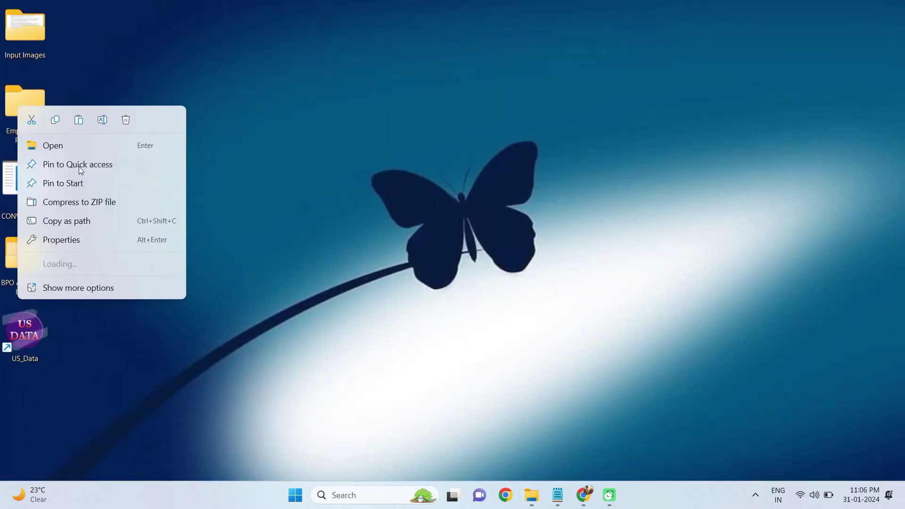
pyautogui.click(67, 146)
pyautogui.moveTo(174, 119); pyautogui.dragTo(742, 416)
pyautogui.click(889, 8)
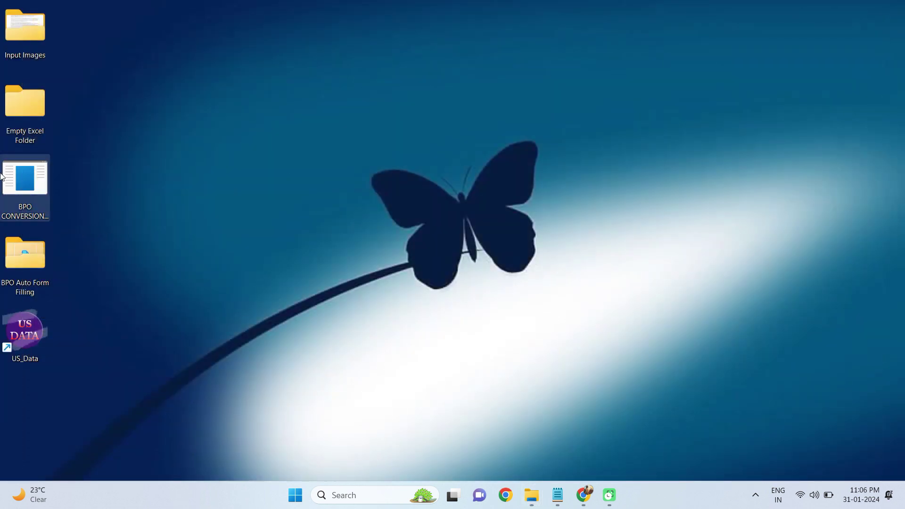
# Step: Launch BPO CONVERSION and set Input Images on the Desktop as the input folder
pyautogui.rightClick(29, 183)
pyautogui.click(35, 198)
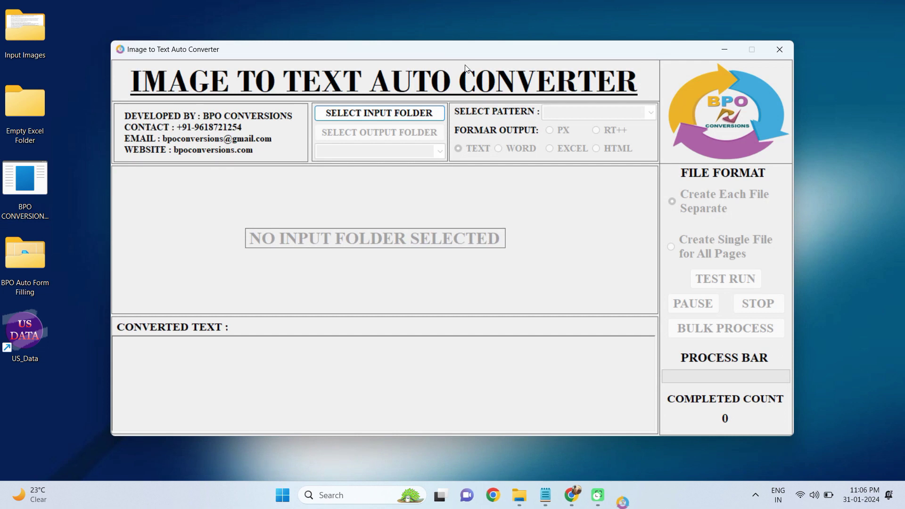
pyautogui.click(409, 114)
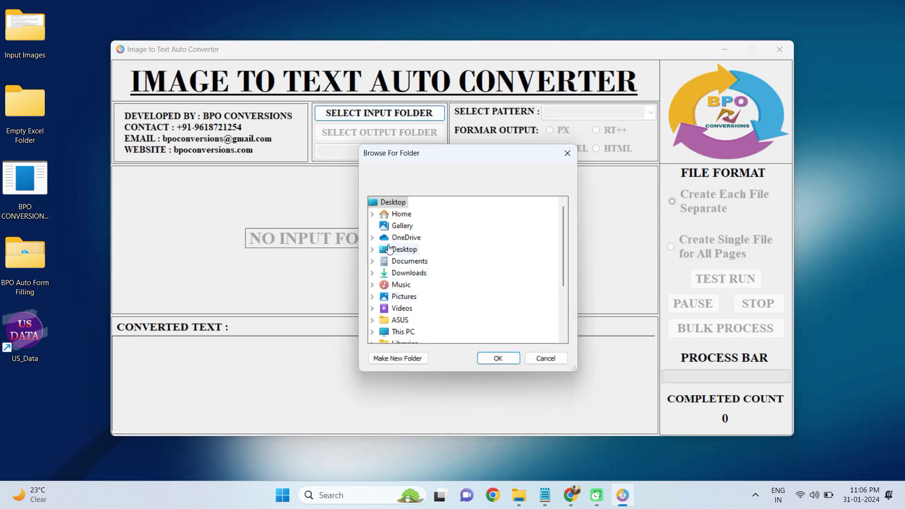
pyautogui.click(389, 249)
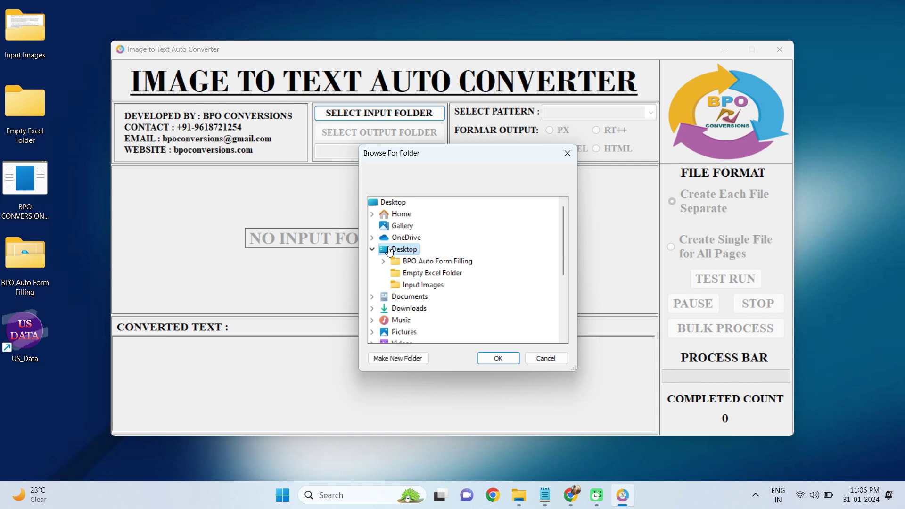
pyautogui.click(410, 285)
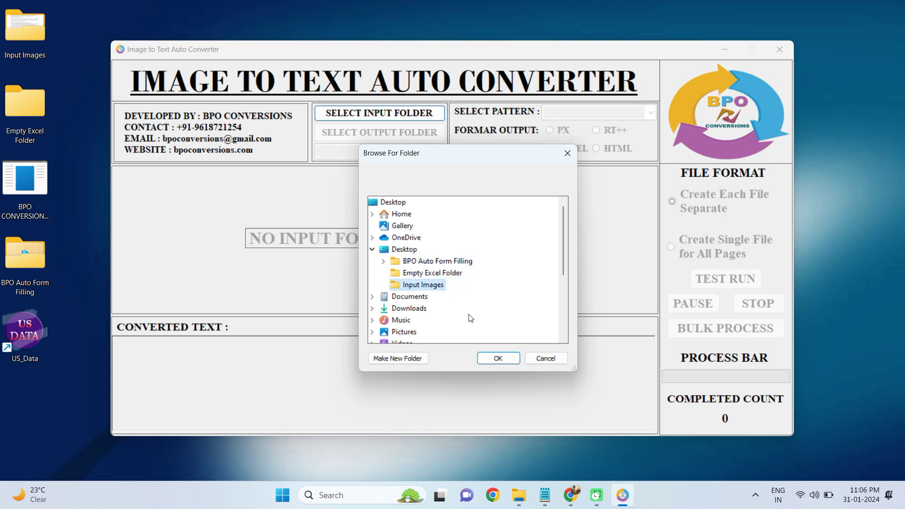
pyautogui.click(490, 360)
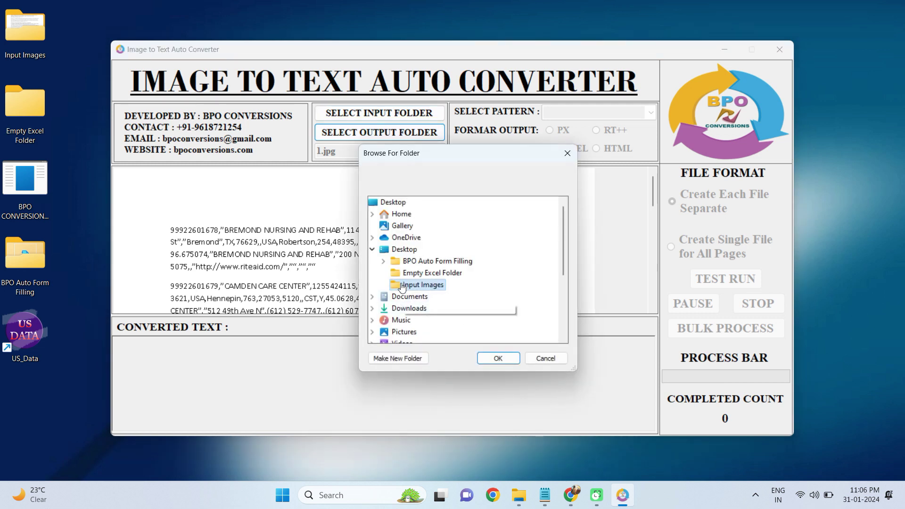
# Step: Set Empty Excel Folder as the output, with the US HOSPITAL pattern and EXCEL output
pyautogui.click(431, 273)
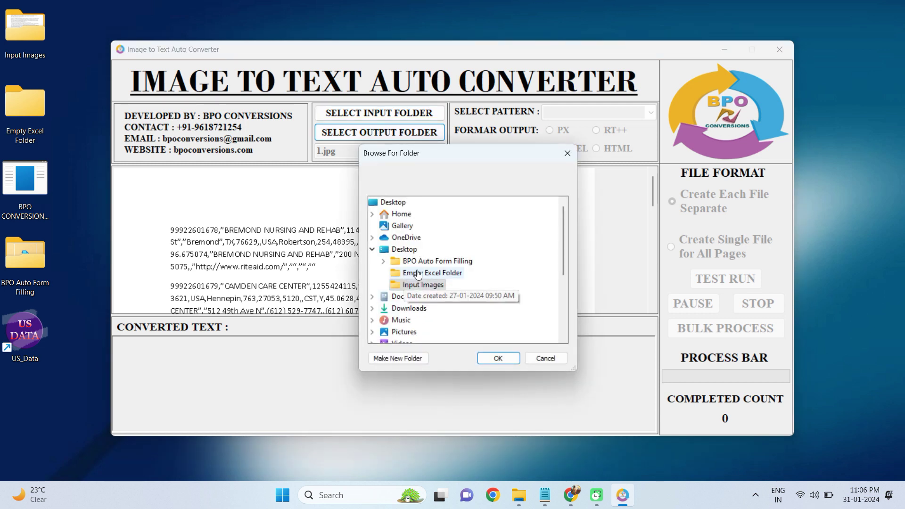
pyautogui.click(494, 359)
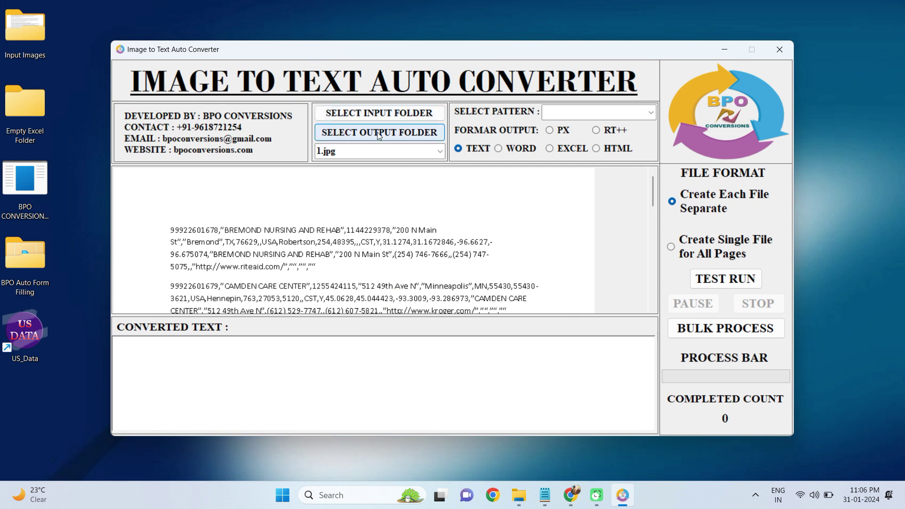
pyautogui.click(654, 114)
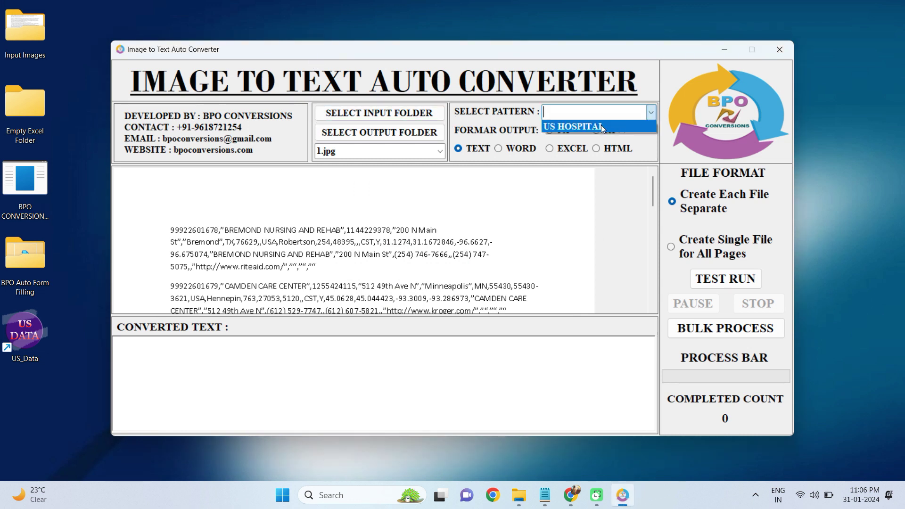
pyautogui.click(601, 126)
pyautogui.click(550, 149)
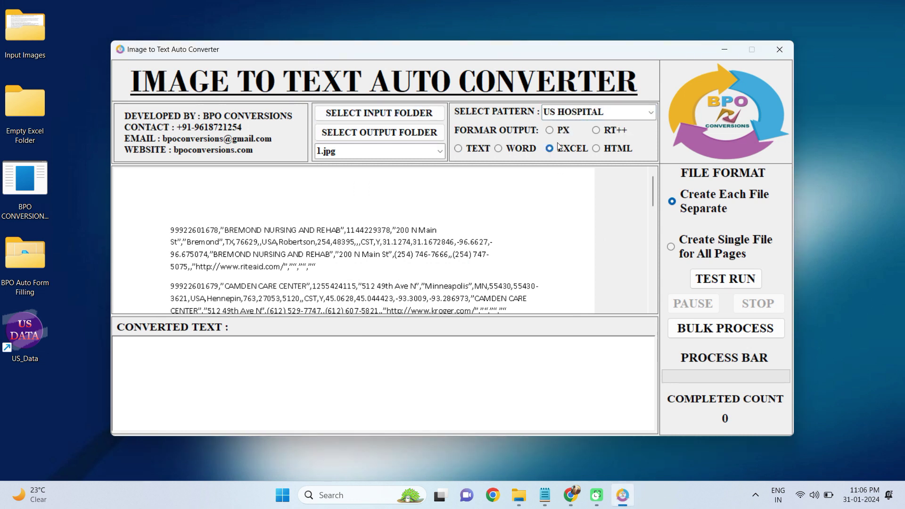
# Step: Bulk-process all five hospital images into Excel and acknowledge the Process Completed message
pyautogui.click(733, 279)
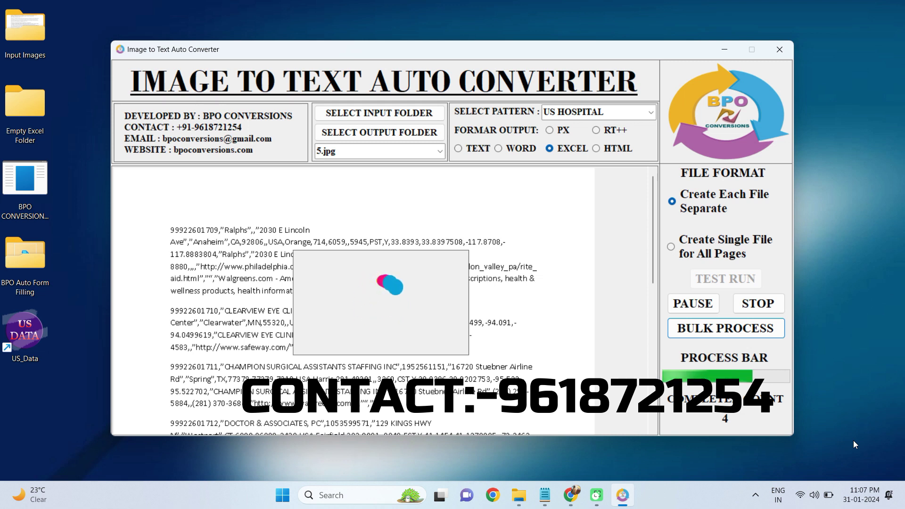
pyautogui.click(482, 283)
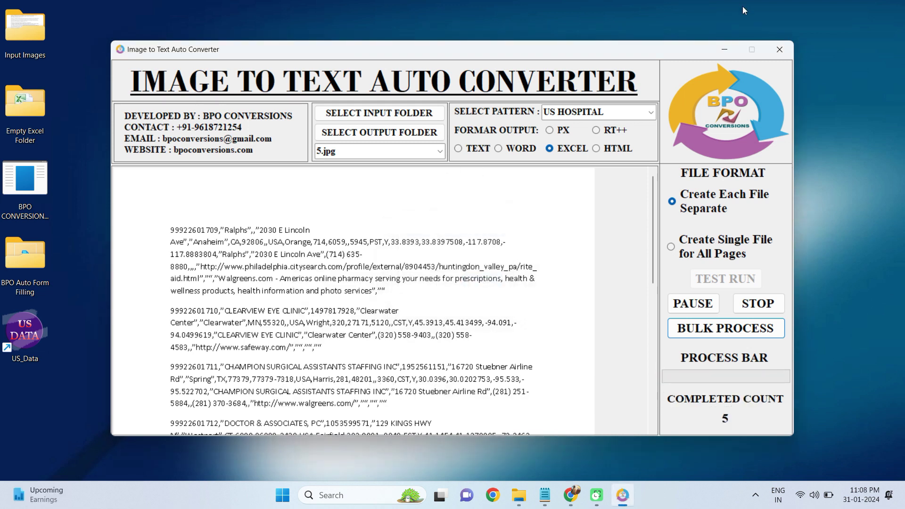
# Step: Close the converter and open the Empty Excel Folder
pyautogui.click(777, 49)
pyautogui.rightClick(43, 97)
pyautogui.click(70, 137)
# Step: Open US .xlsx in Excel, scroll across the hospital columns, then close Excel
pyautogui.click(141, 107)
pyautogui.rightClick(137, 107)
pyautogui.click(170, 146)
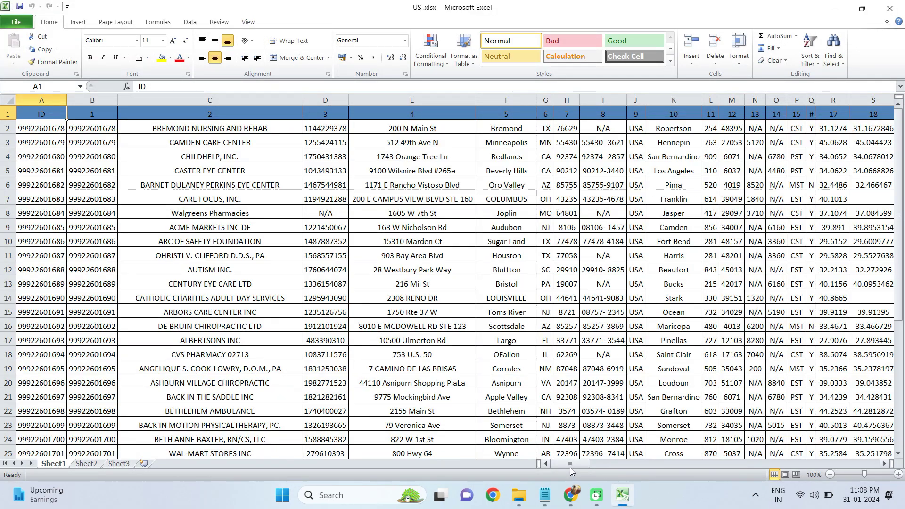
pyautogui.moveTo(570, 469)
pyautogui.mouseDown()
pyautogui.moveTo(848, 466)
pyautogui.moveTo(566, 467)
pyautogui.mouseUp()
pyautogui.click(897, 7)
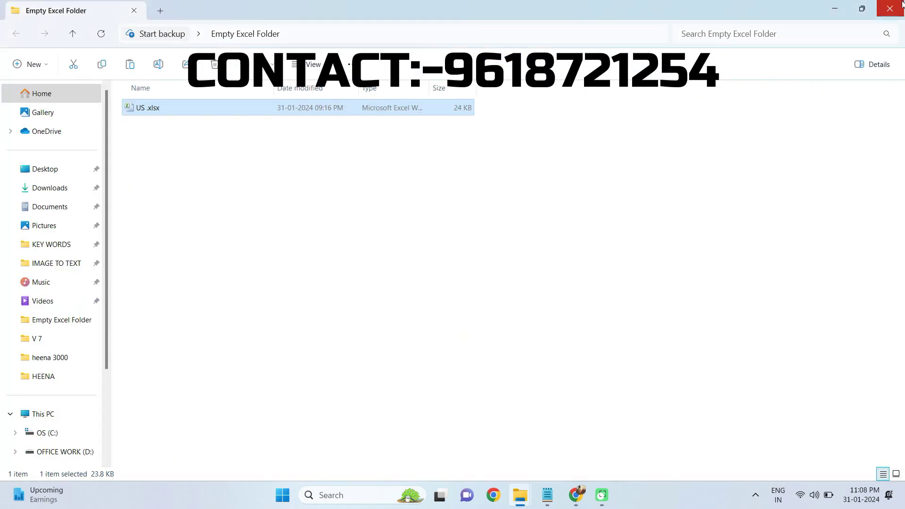
# Step: Launch the filler's Notepad.exe from the BPO Auto Form Filling folder and dock it at the right
pyautogui.click(901, 5)
pyautogui.rightClick(11, 279)
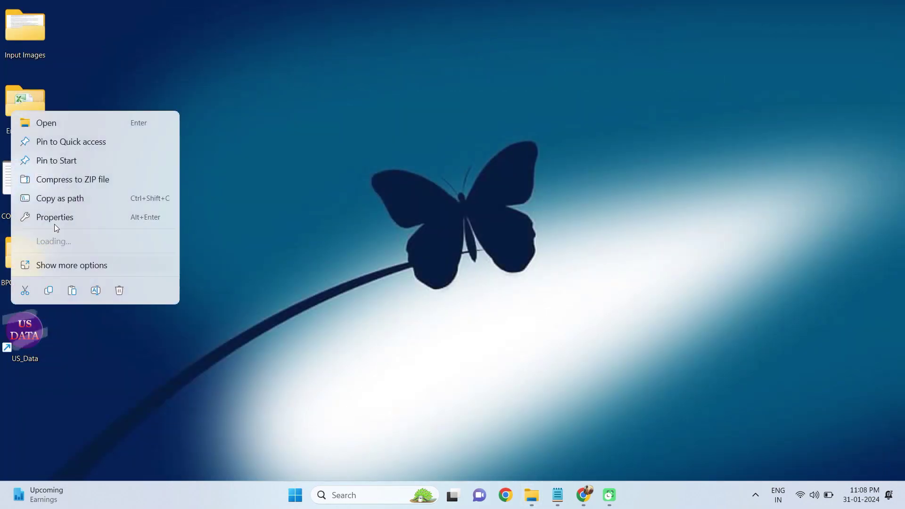
pyautogui.click(66, 118)
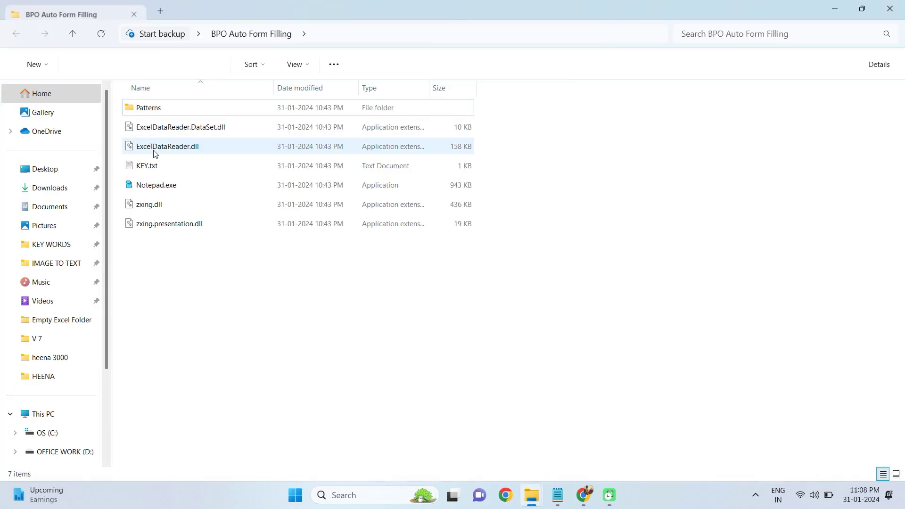
pyautogui.click(160, 186)
pyautogui.rightClick(160, 186)
pyautogui.click(191, 198)
pyautogui.moveTo(132, 42); pyautogui.dragTo(852, 83)
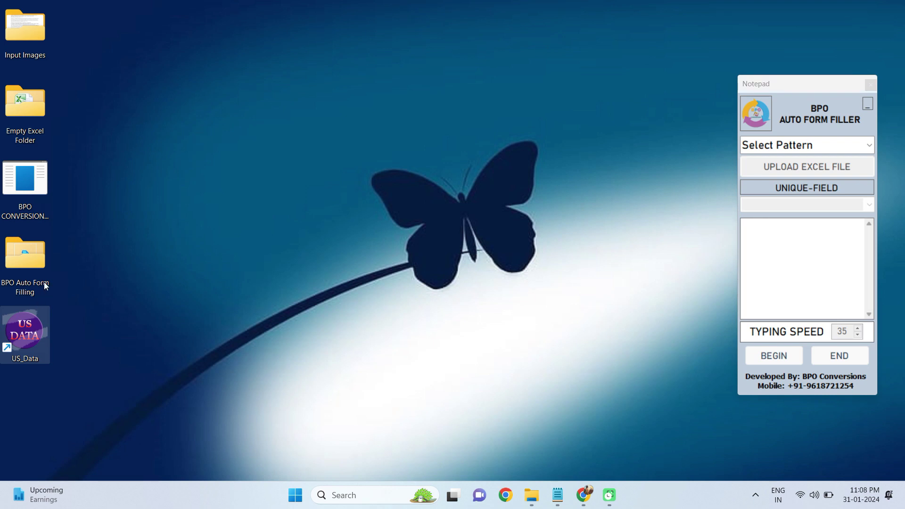
# Step: Open US_Data, log in with the user name and password, and continue past the error
pyautogui.rightClick(29, 354)
pyautogui.click(55, 84)
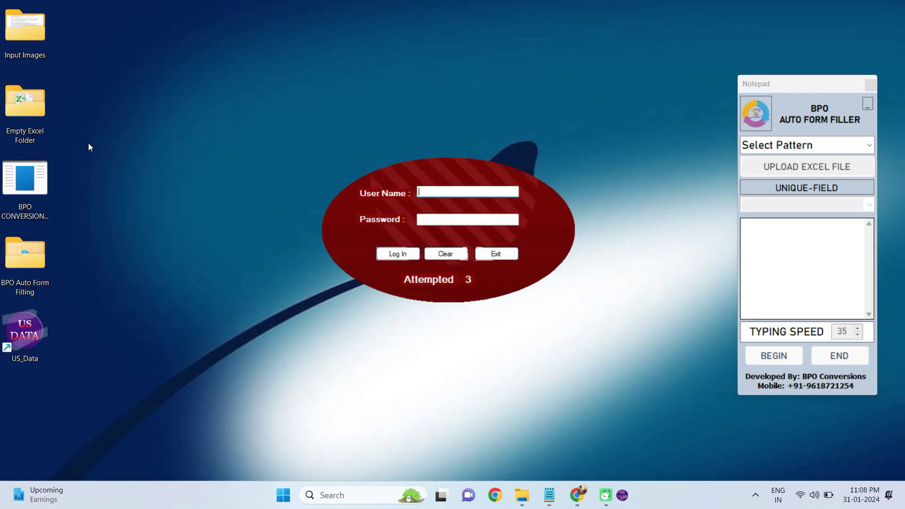
pyautogui.write('user')
pyautogui.press('Tab')
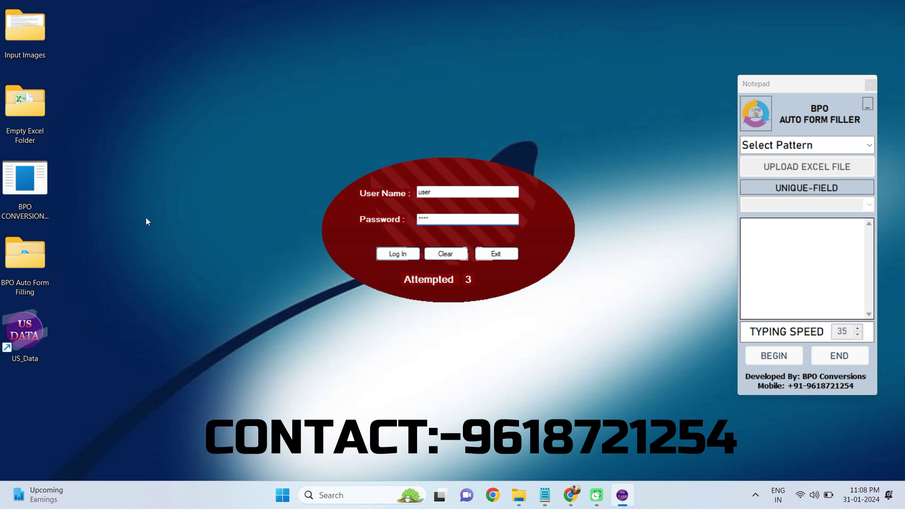
pyautogui.click(391, 254)
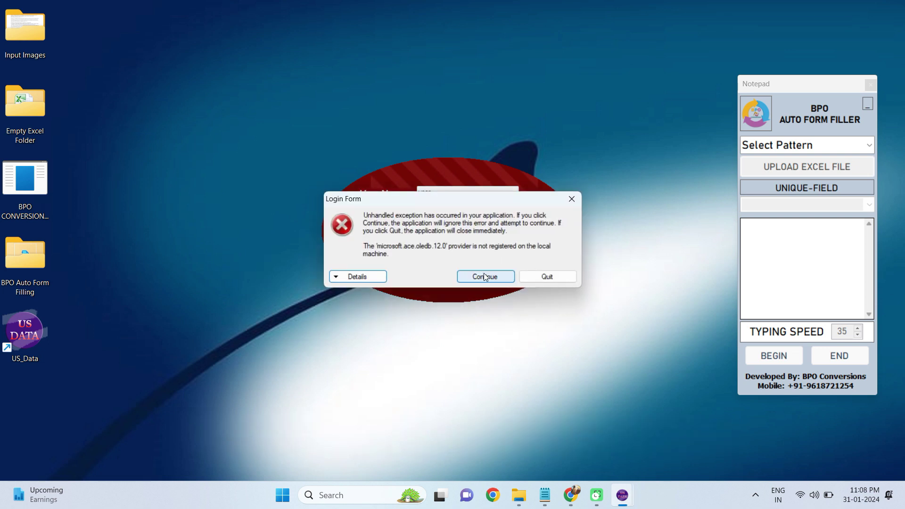
pyautogui.click(483, 276)
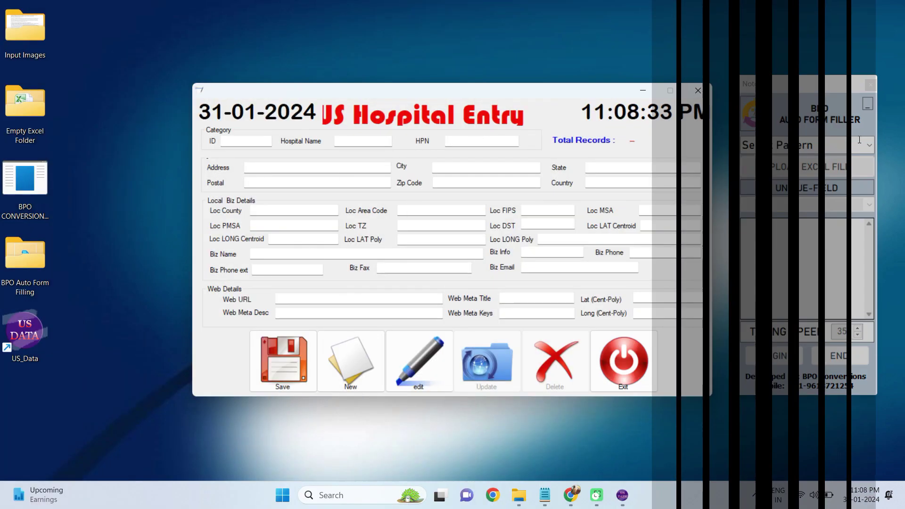
pyautogui.click(862, 147)
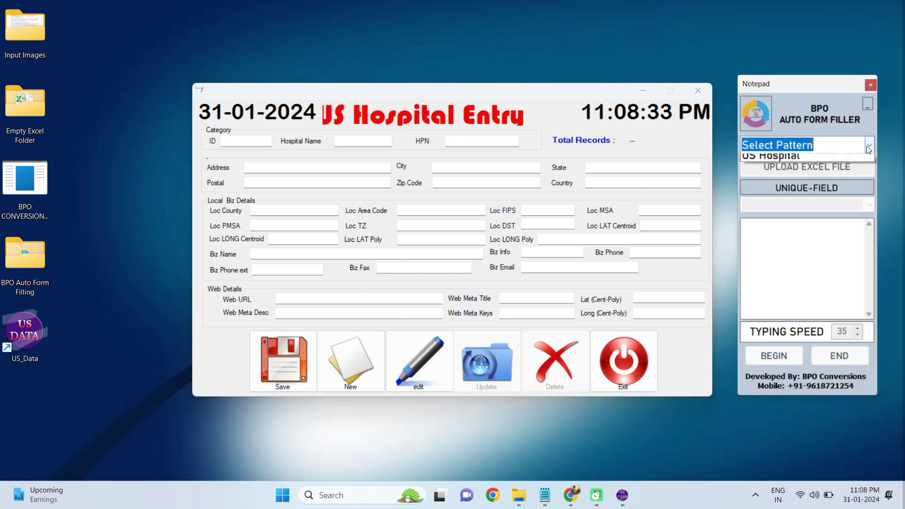
pyautogui.click(770, 158)
pyautogui.click(806, 167)
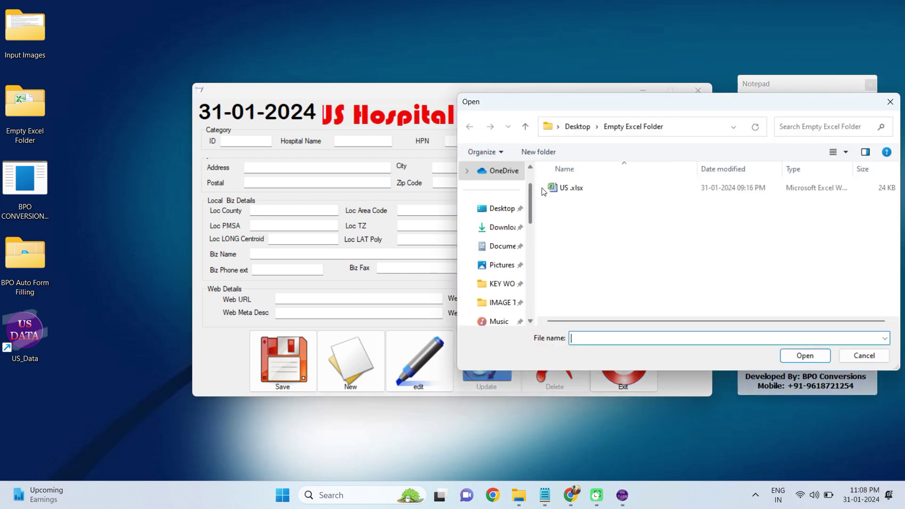
pyautogui.click(544, 189)
pyautogui.click(805, 355)
pyautogui.scroll(-2, 788, 229)
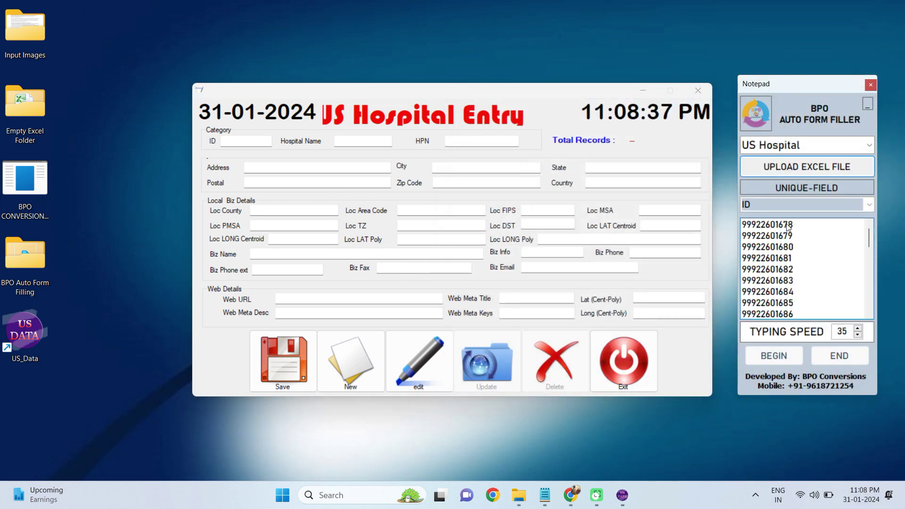
pyautogui.click(787, 228)
pyautogui.moveTo(842, 331); pyautogui.dragTo(827, 336)
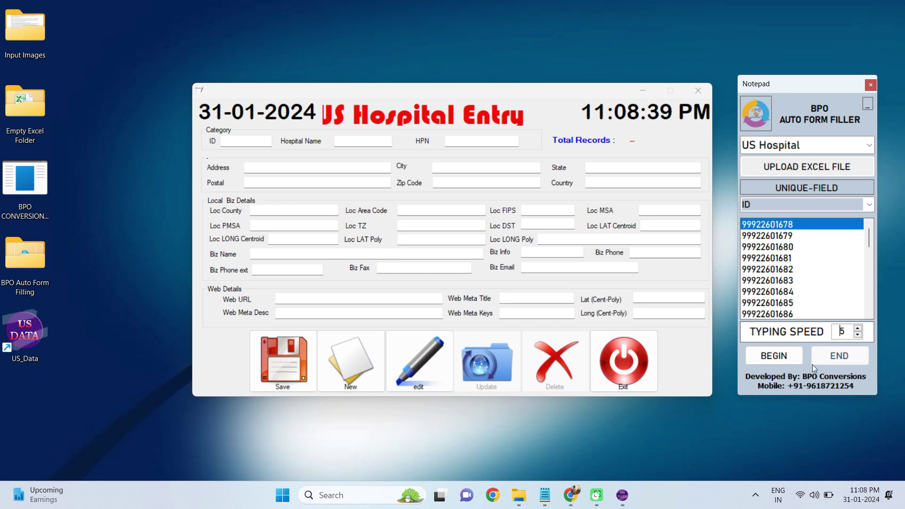
pyautogui.click(773, 359)
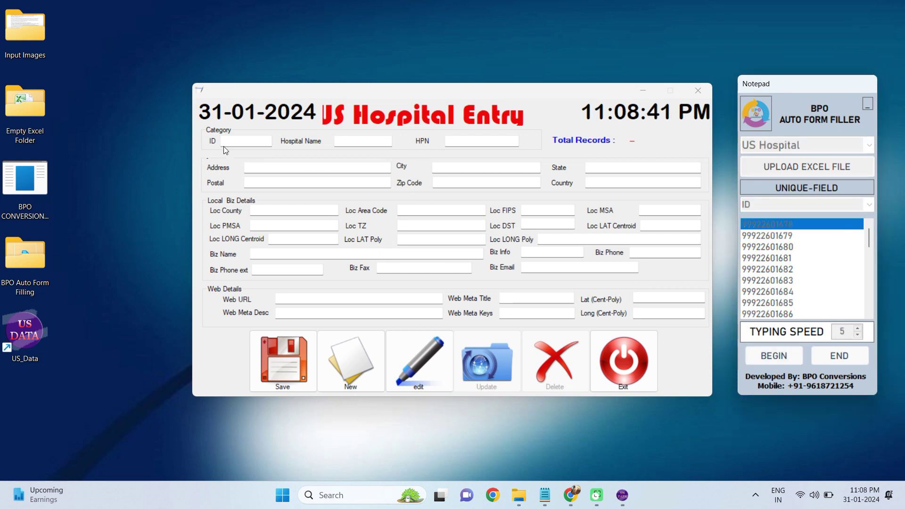
pyautogui.click(244, 141)
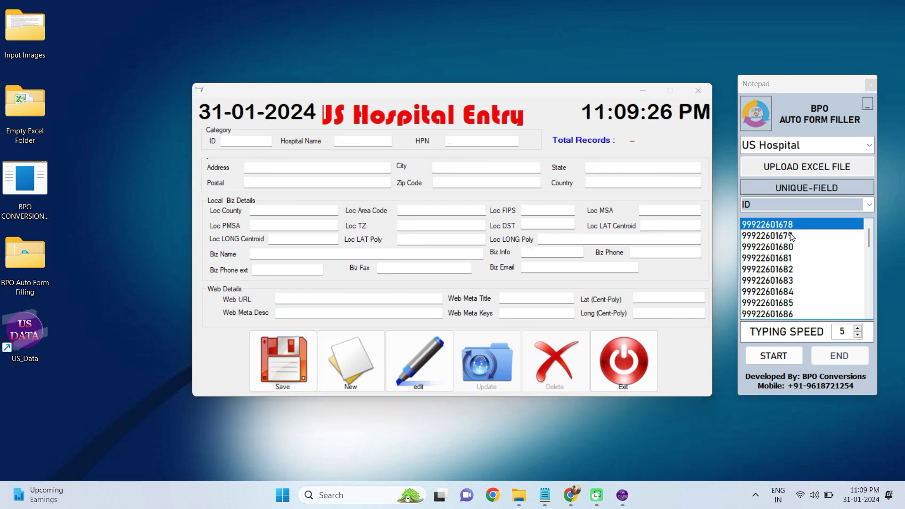
pyautogui.click(791, 236)
pyautogui.click(771, 353)
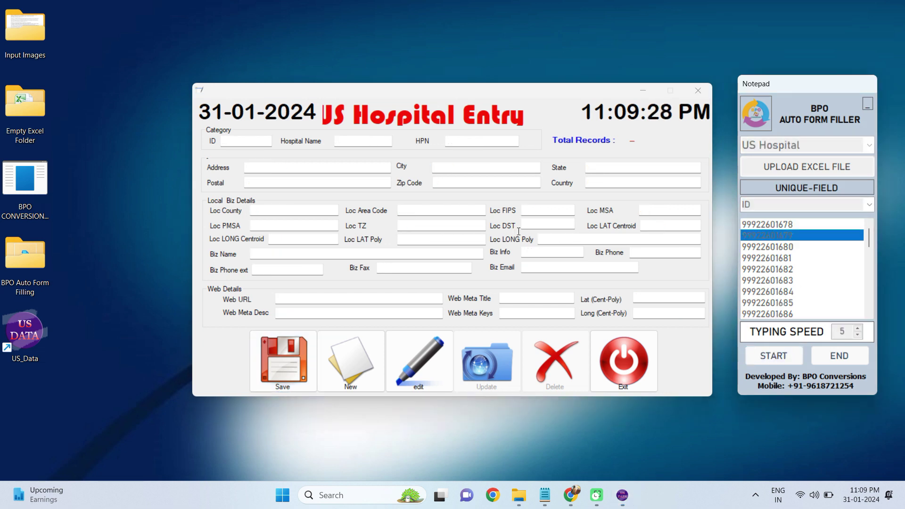
pyautogui.click(242, 141)
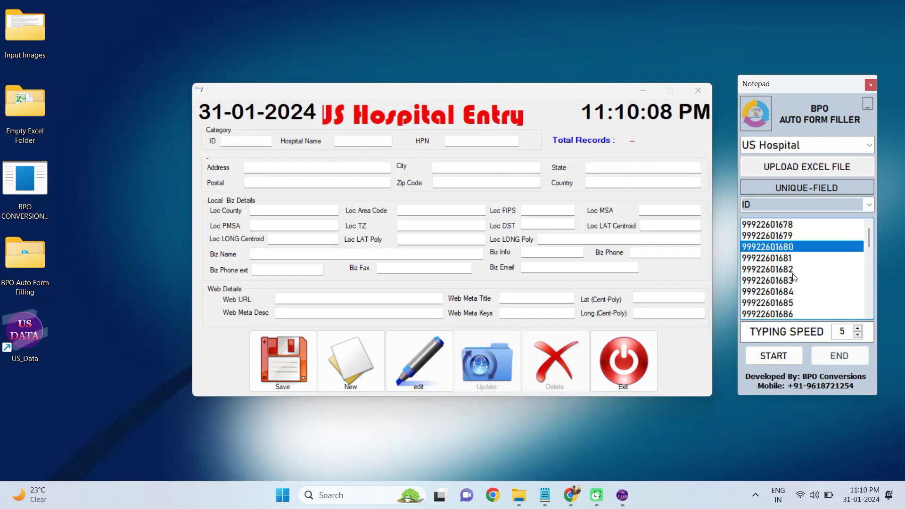
pyautogui.click(249, 140)
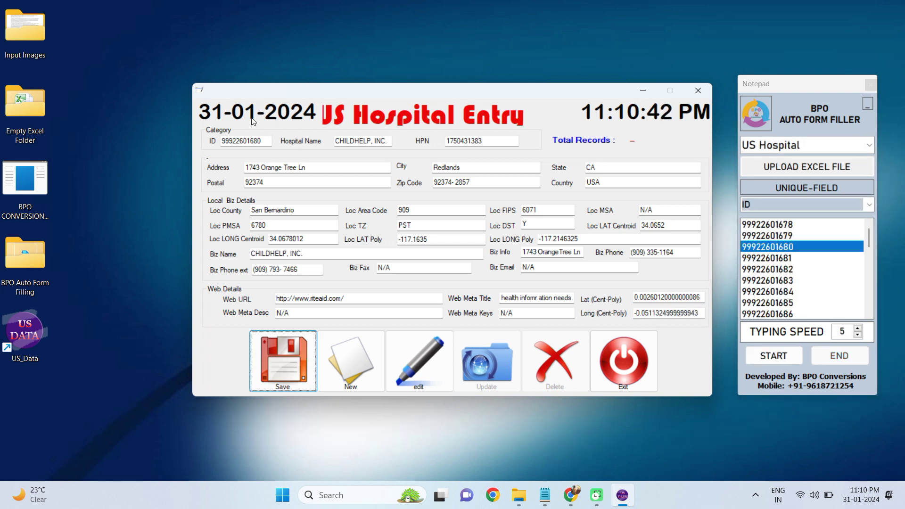
pyautogui.click(281, 375)
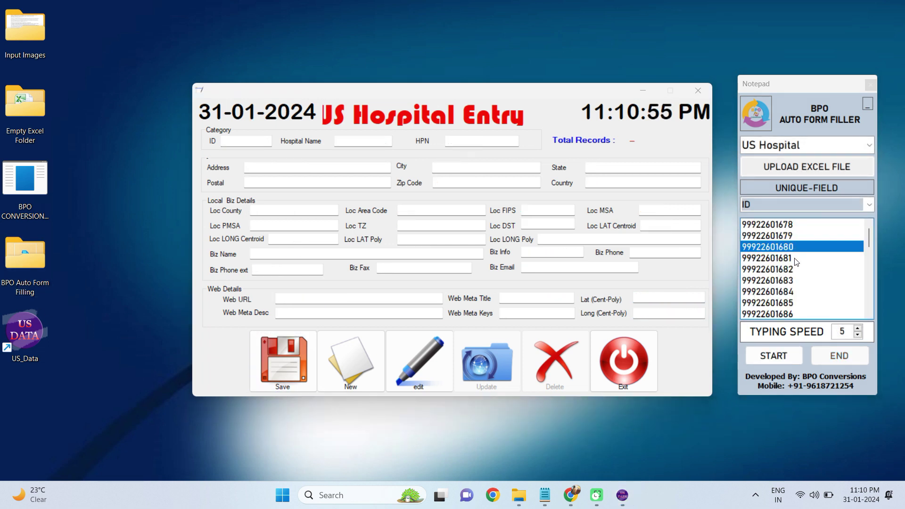
pyautogui.click(796, 259)
pyautogui.click(773, 356)
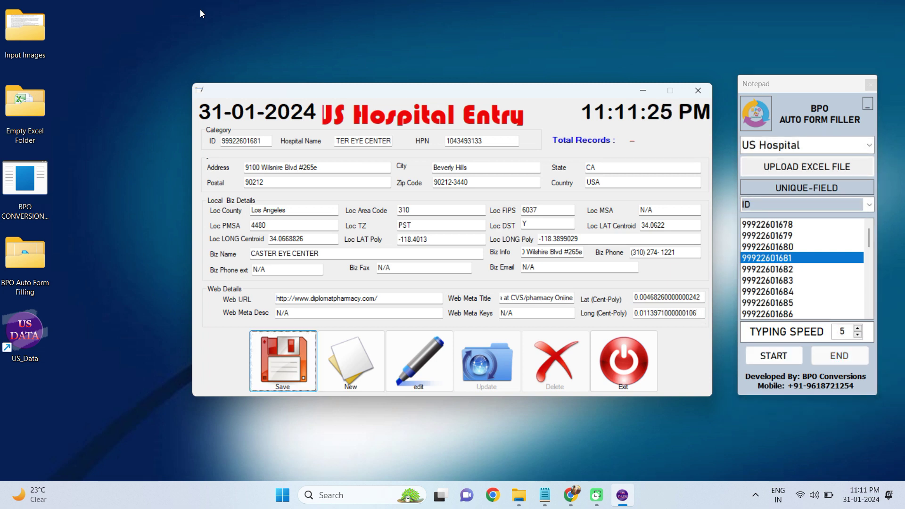
pyautogui.click(294, 353)
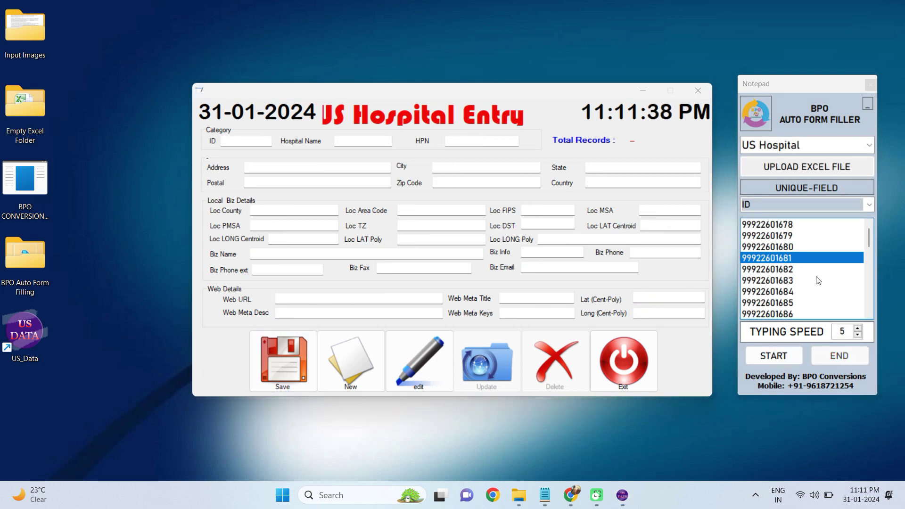
pyautogui.click(768, 268)
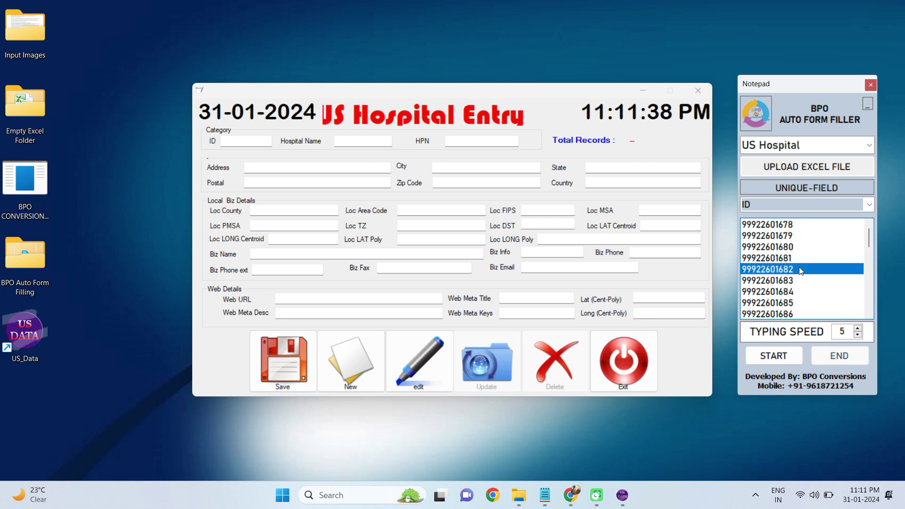
pyautogui.click(767, 361)
pyautogui.click(233, 144)
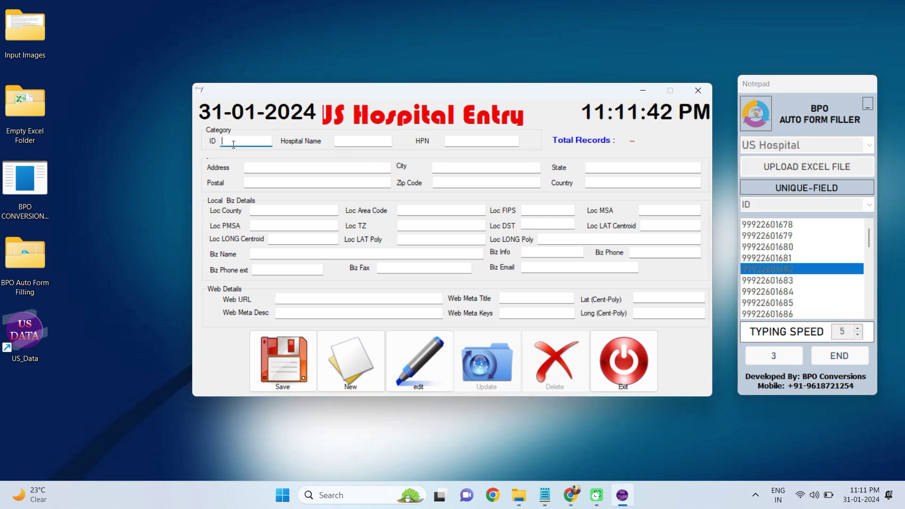